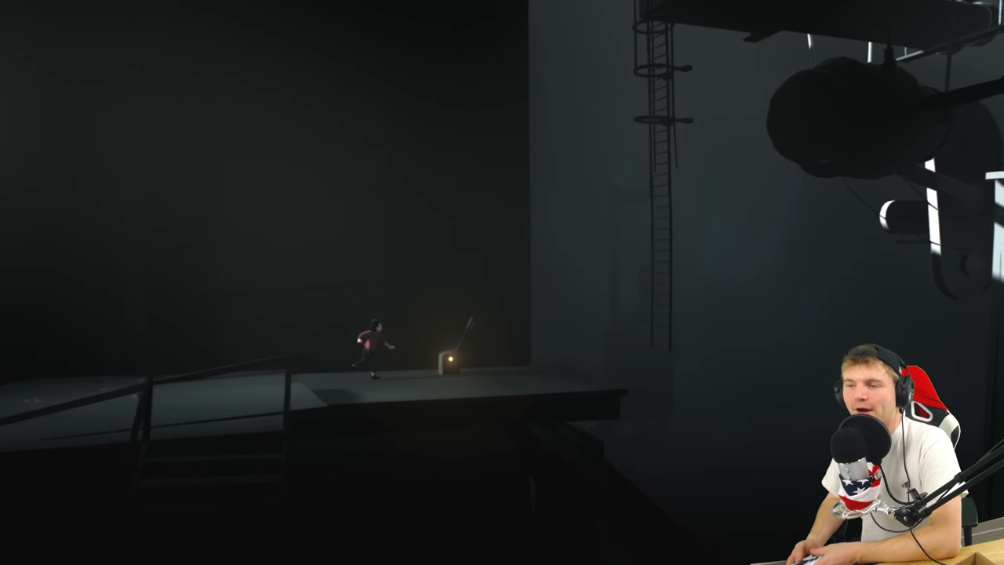
pyautogui.press('Right')
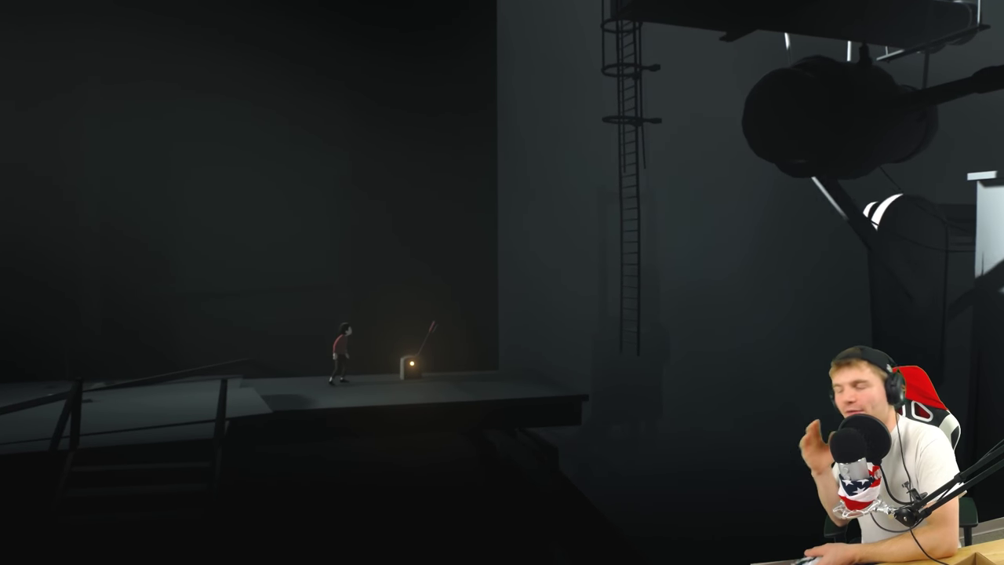